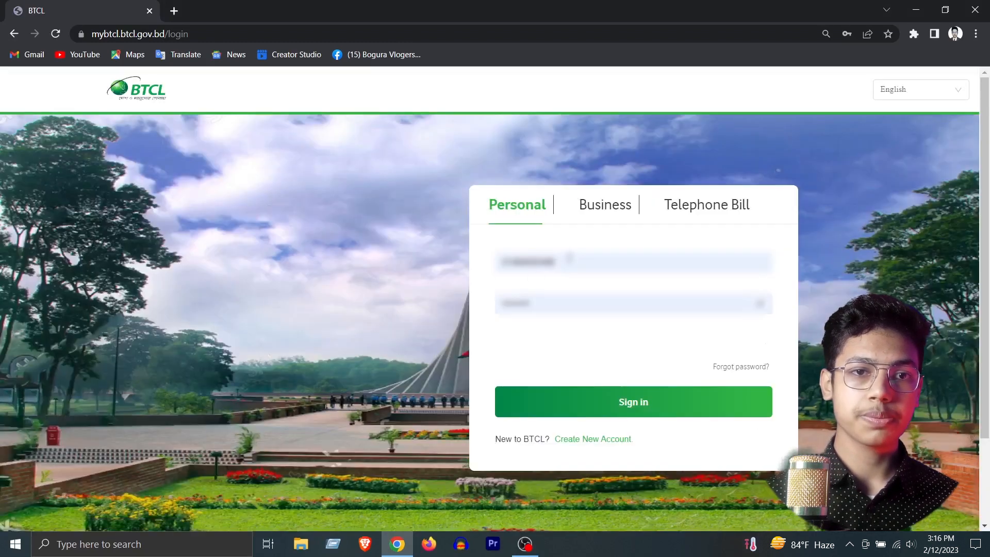
Sign in to MyBTCL on the Personal tab with the autofilled saved username and password.
left_click_drag(570, 258, 454, 271)
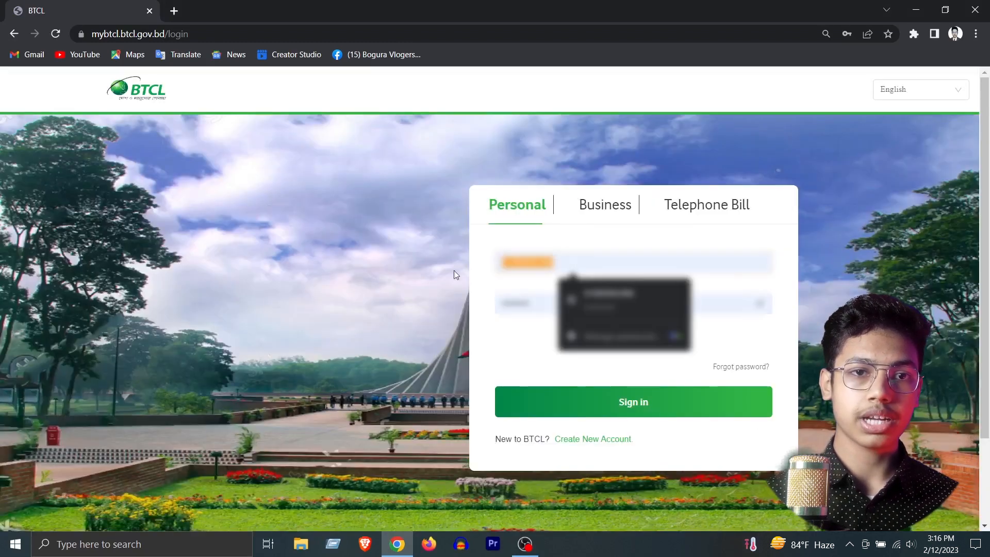
left_click(403, 271)
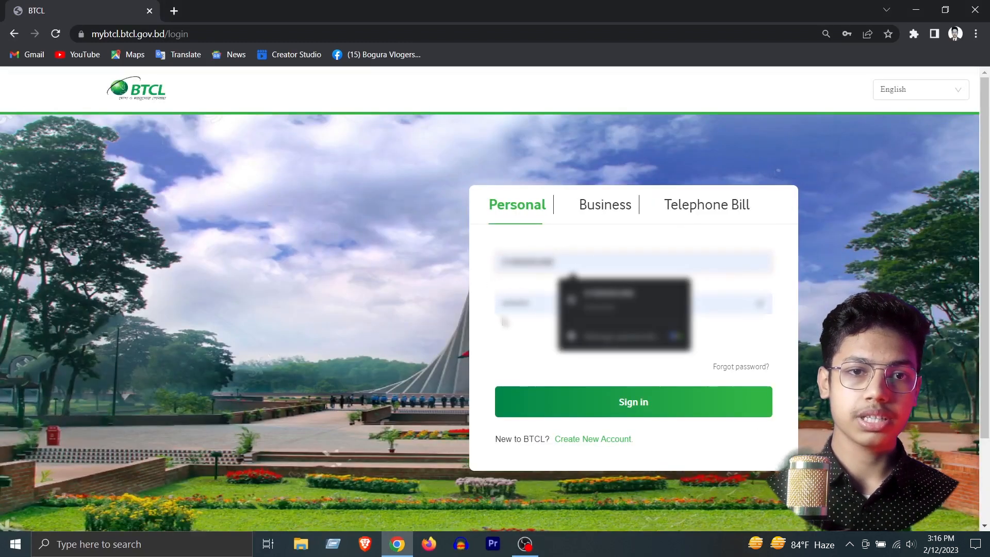
left_click(380, 375)
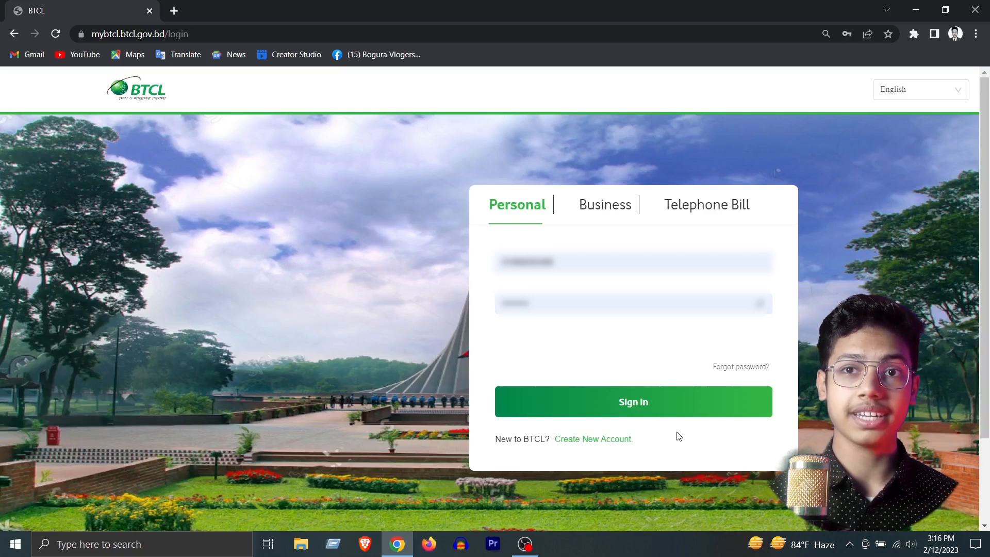
left_click(636, 415)
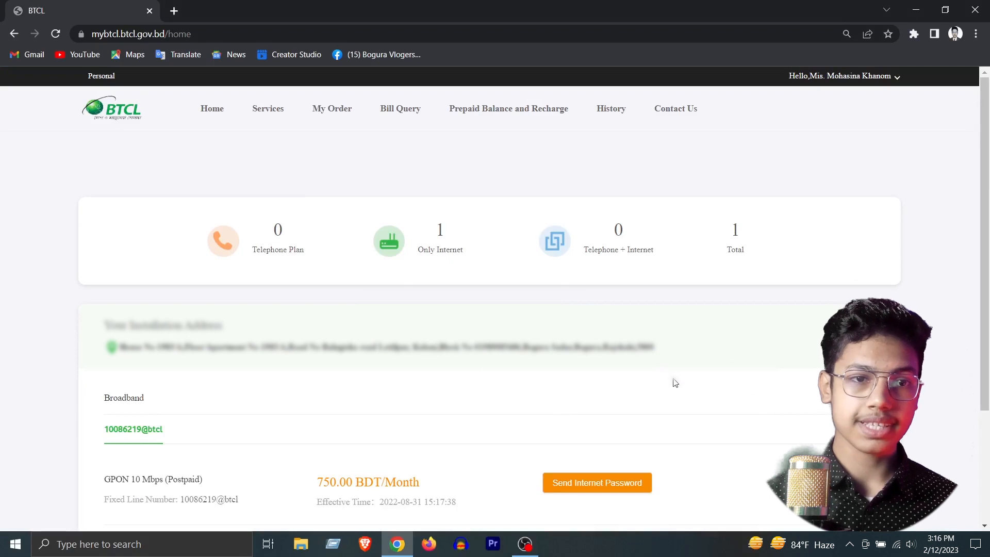
Review the GPON 10 Mbps (Postpaid) plan on the dashboard, then bring up the Bill Query menu.
scroll(264, 165, "down", 5)
scroll(327, 223, "up", 5)
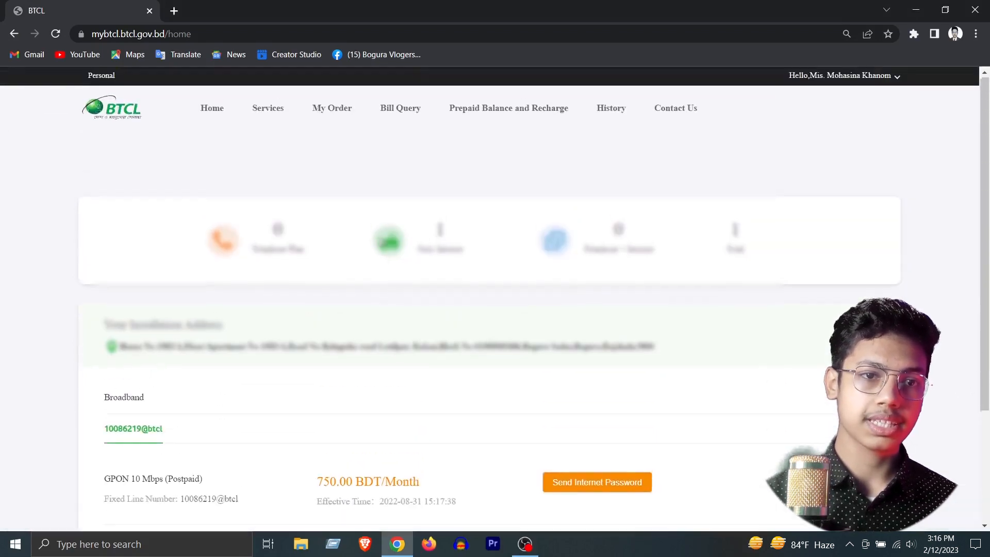
scroll(378, 300, "down", 2)
scroll(378, 301, "down", 1)
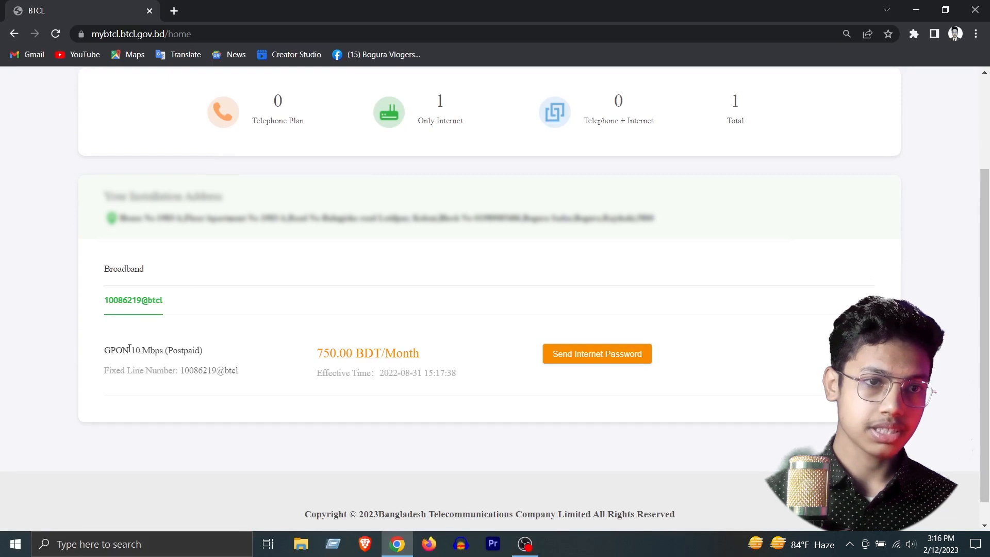
left_click_drag(131, 349, 199, 350)
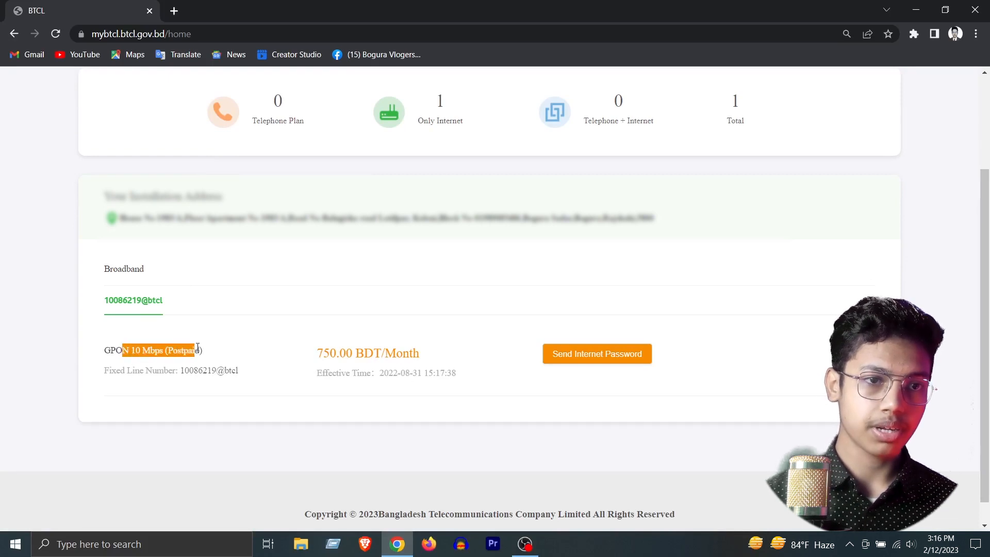
left_click(107, 349)
left_click_drag(104, 349, 214, 345)
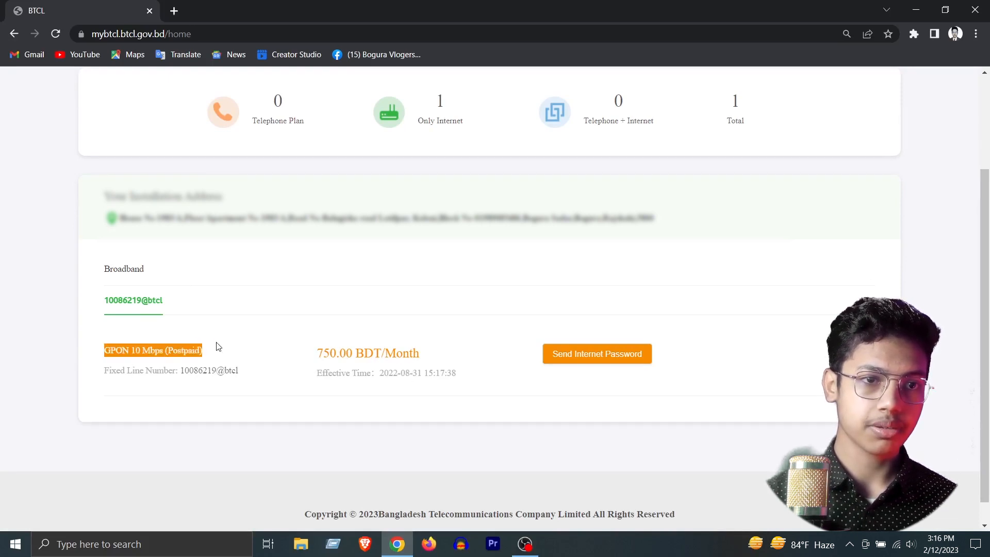
left_click(220, 345)
scroll(219, 345, "up", 3)
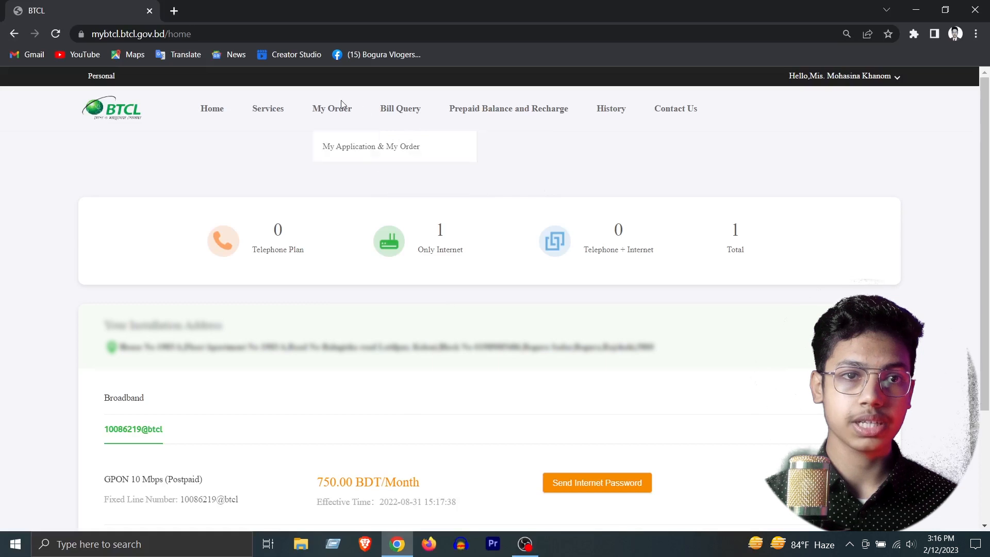
mouse_move(395, 109)
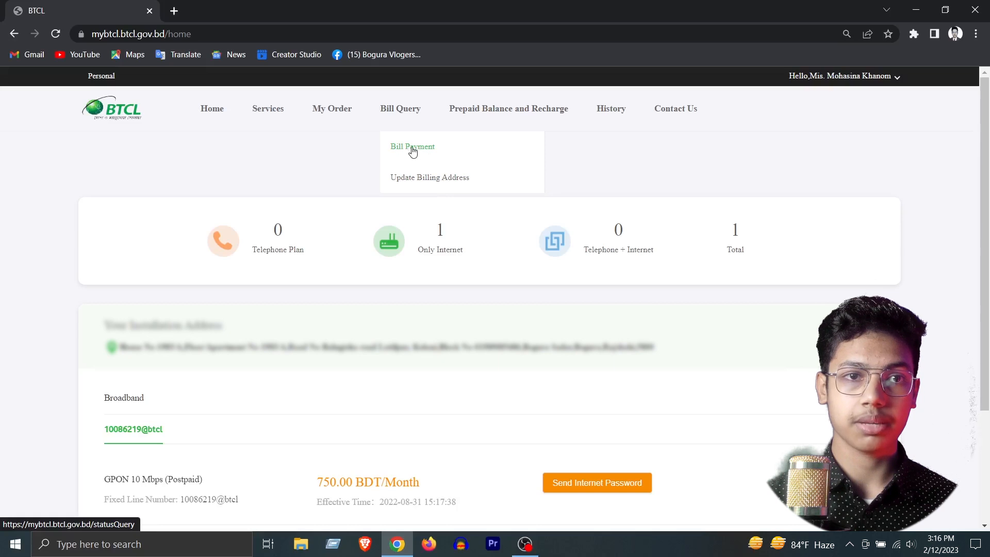
Review the three bills in Status Query, noting the 413 oldest total and the December 2022 total of 800.
scroll(694, 415, "down", 3)
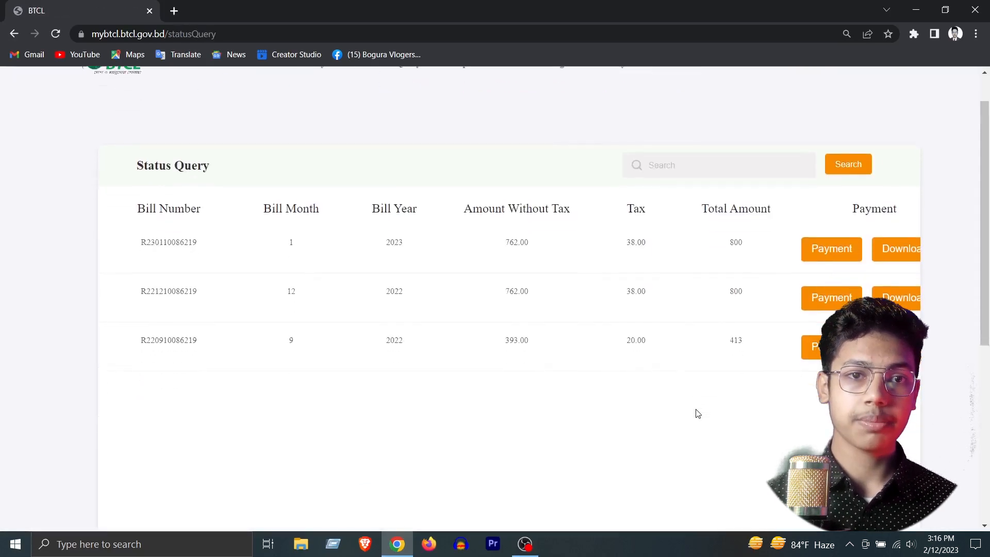
scroll(698, 413, "up", 2)
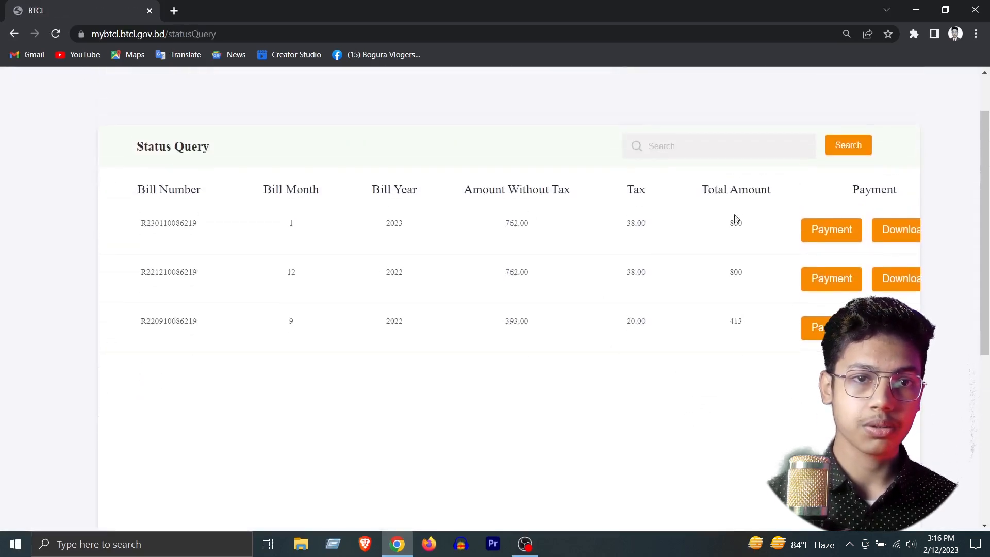
scroll(722, 279, "up", 2)
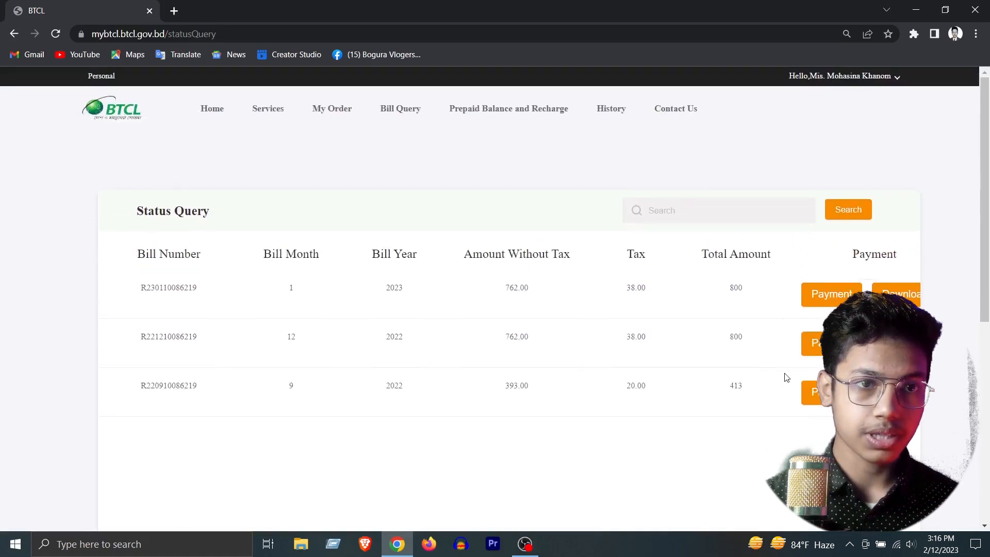
left_click_drag(283, 285, 314, 282)
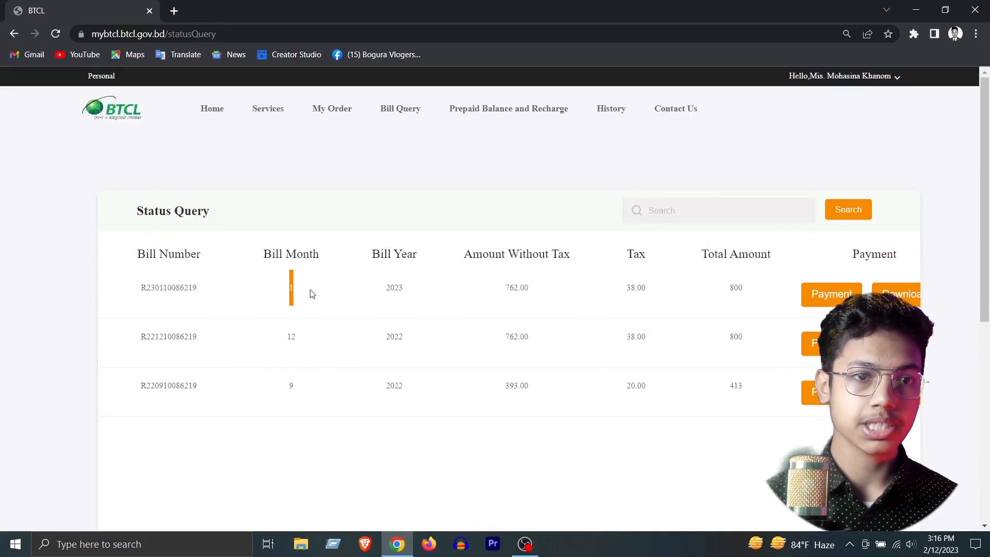
left_click(310, 290)
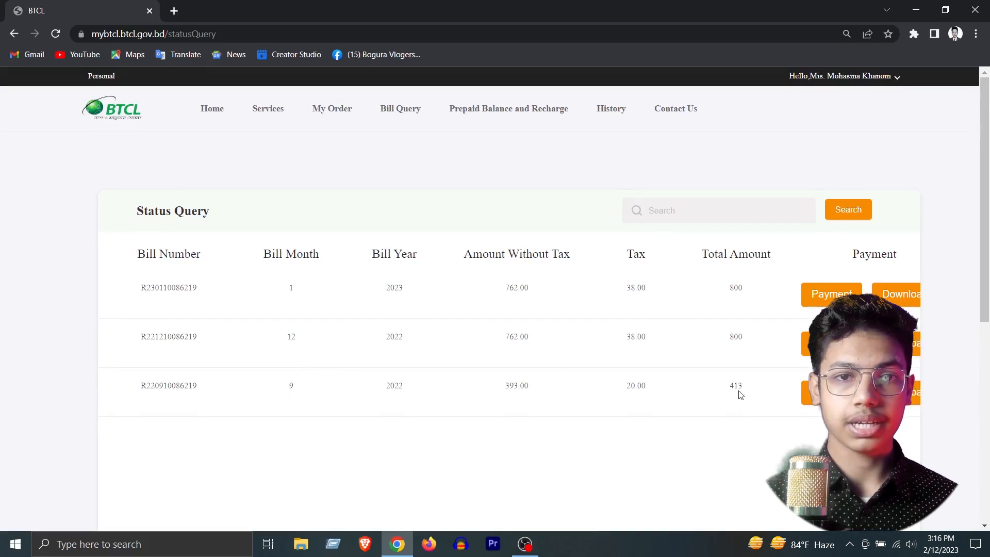
left_click_drag(724, 382, 746, 382)
left_click(757, 402)
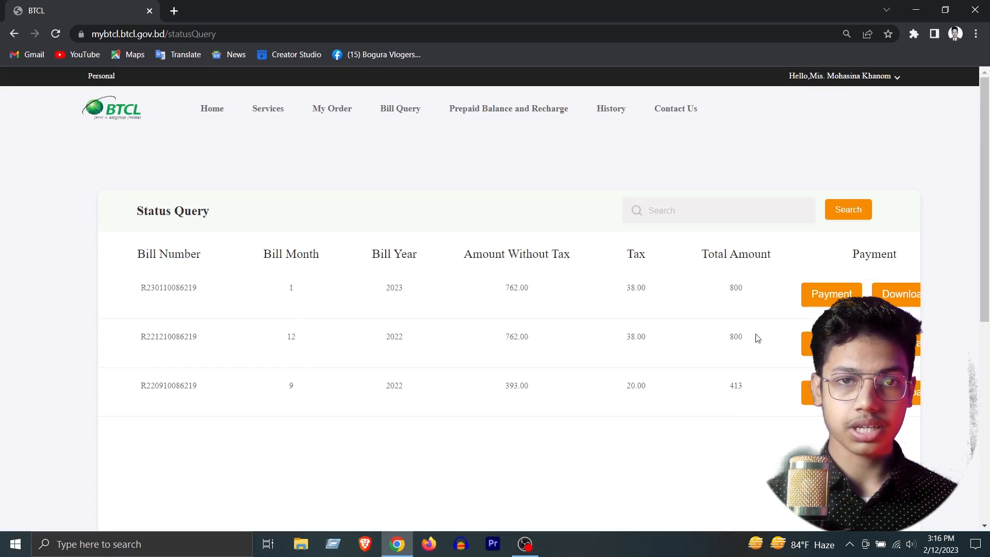
left_click_drag(758, 339, 707, 338)
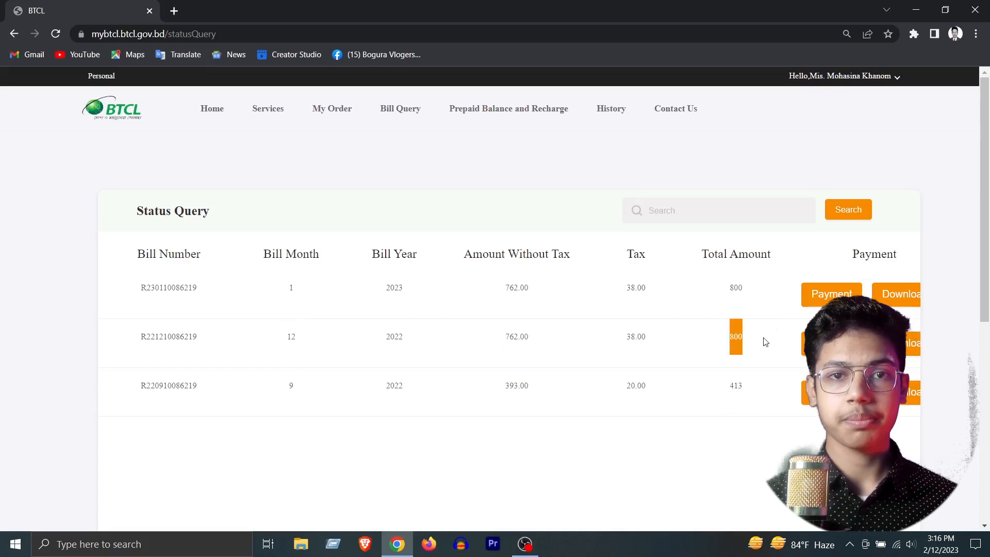
left_click(784, 342)
Download the December 2022 bill as a PDF.
scroll(793, 332, "down", 2)
scroll(793, 331, "up", 2)
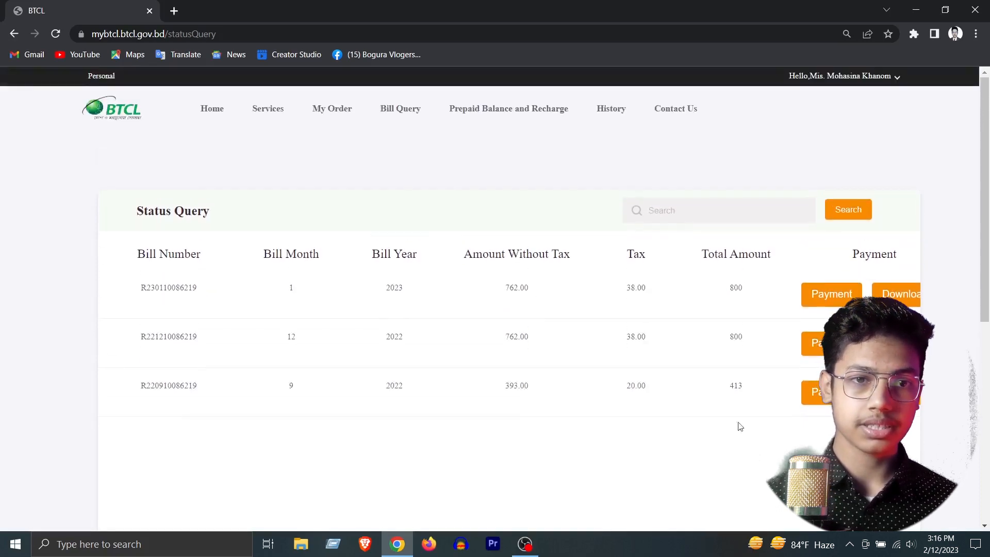
scroll(655, 422, "down", 1)
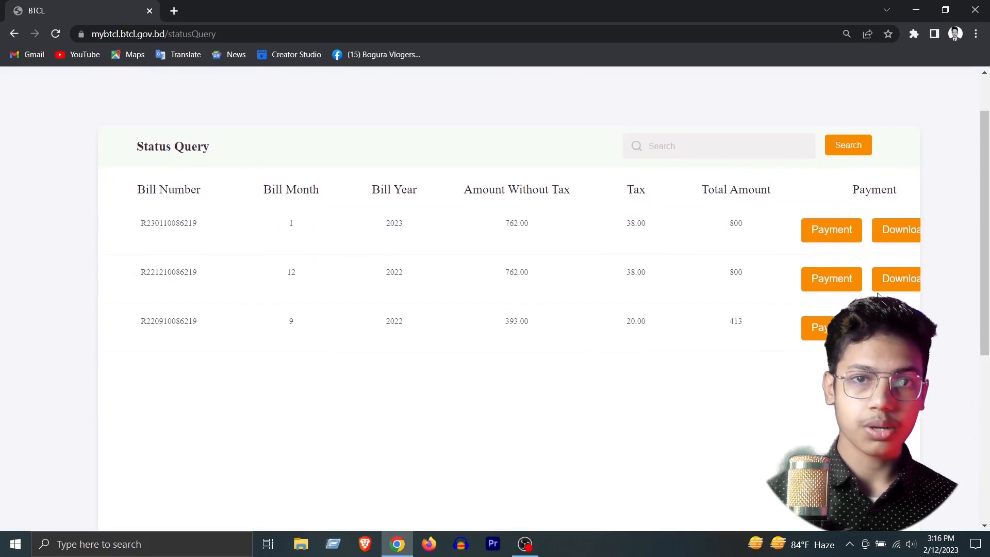
left_click(897, 288)
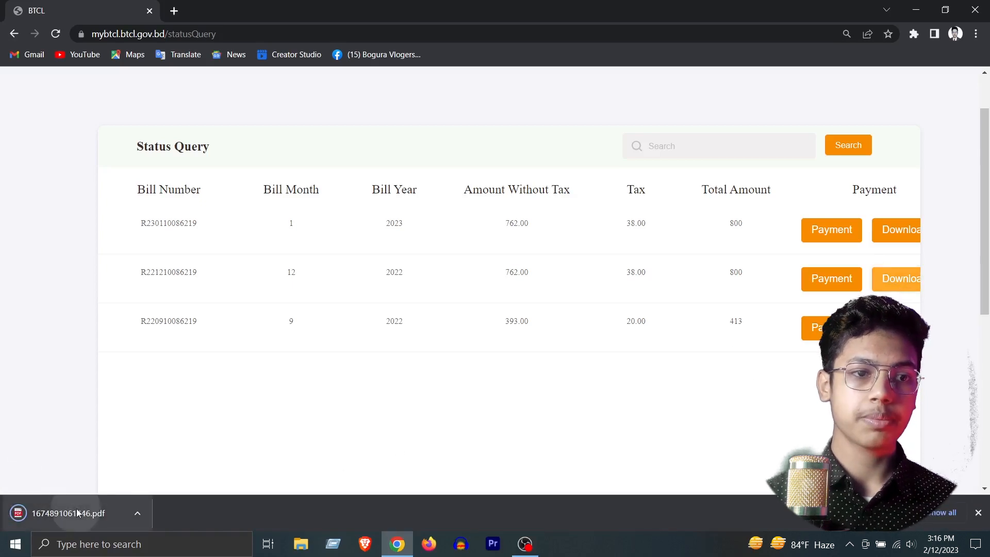
View the December 2022 duplicate bill PDF with 800.00 net payable, then return to the BTCL tab.
left_click(78, 513)
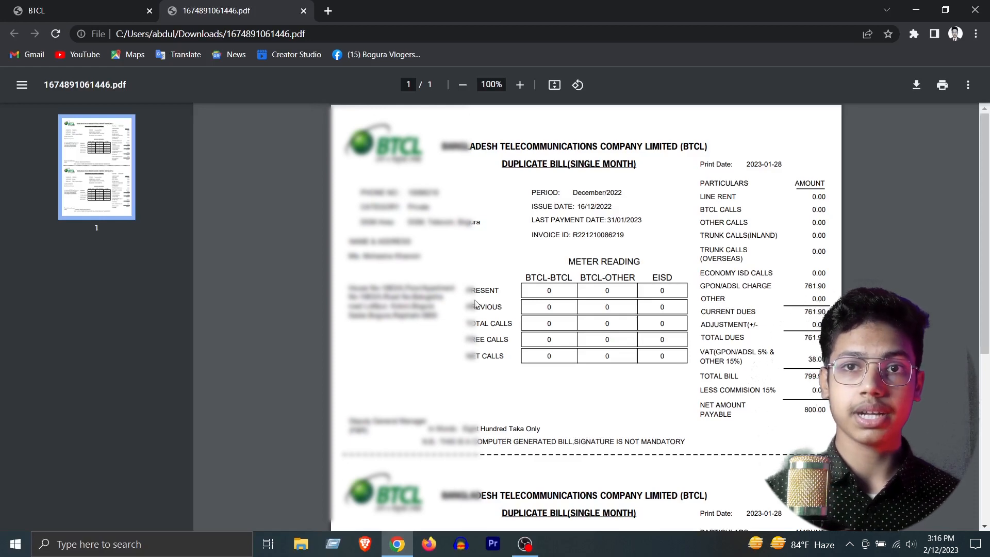
scroll(573, 285, "down", 5)
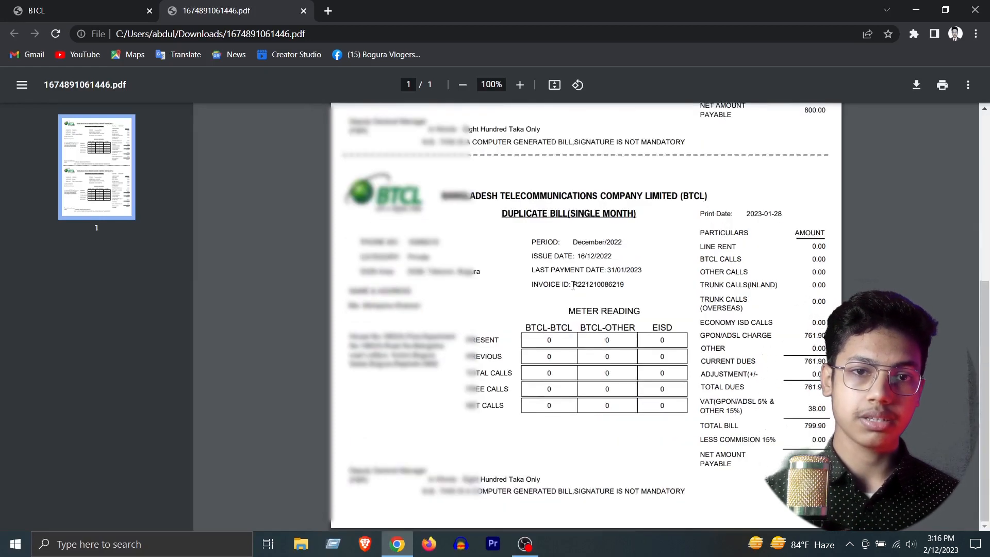
scroll(682, 433, "up", 3)
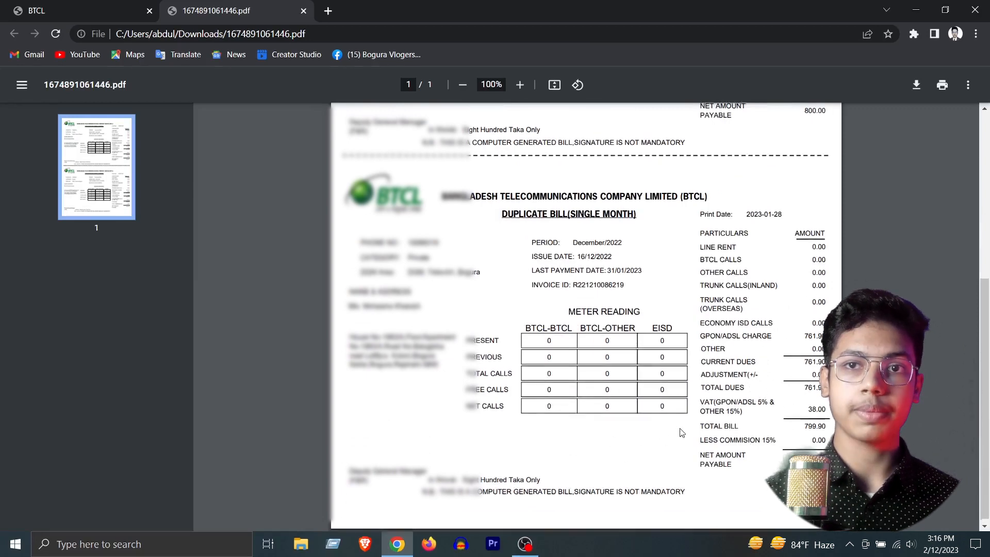
scroll(681, 433, "down", 4)
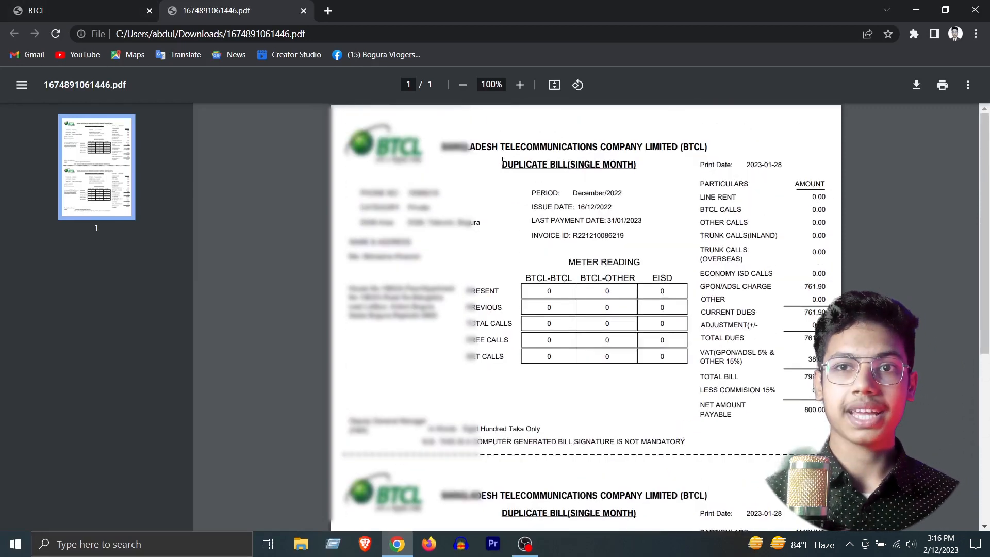
left_click(124, 14)
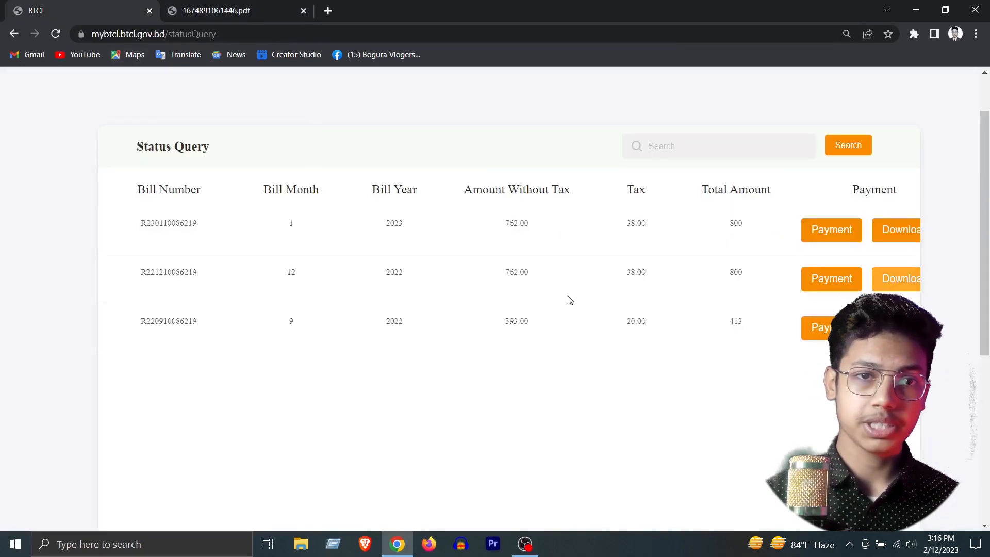
Start paying the December 2022 bill and choose bKash as the payment method.
left_click(836, 289)
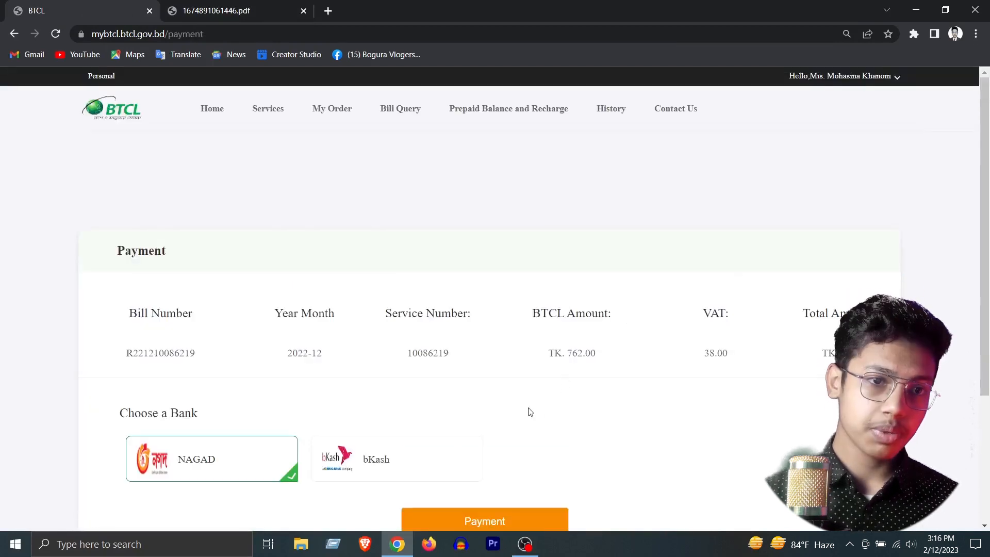
scroll(412, 440, "down", 3)
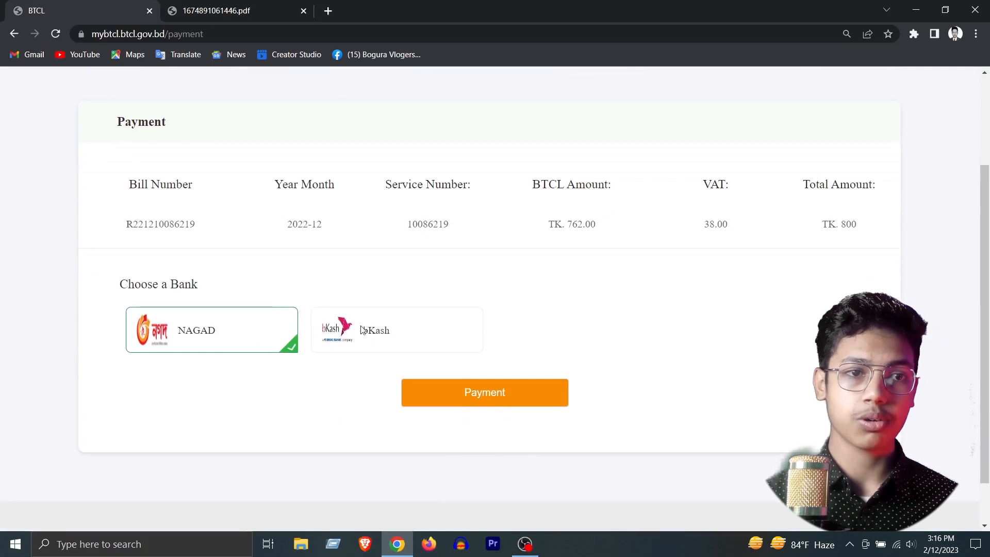
left_click(379, 334)
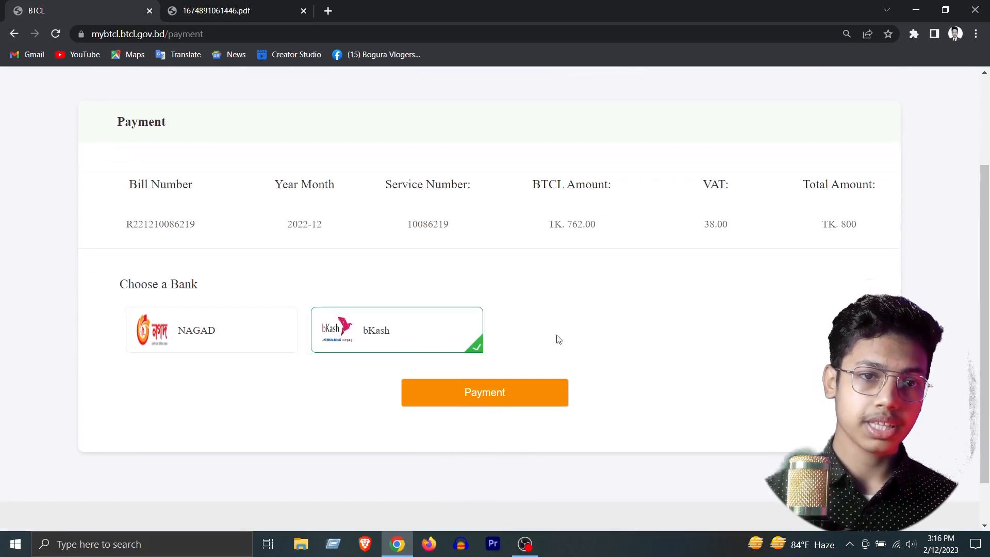
scroll(685, 336, "up", 1)
scroll(578, 382, "down", 1)
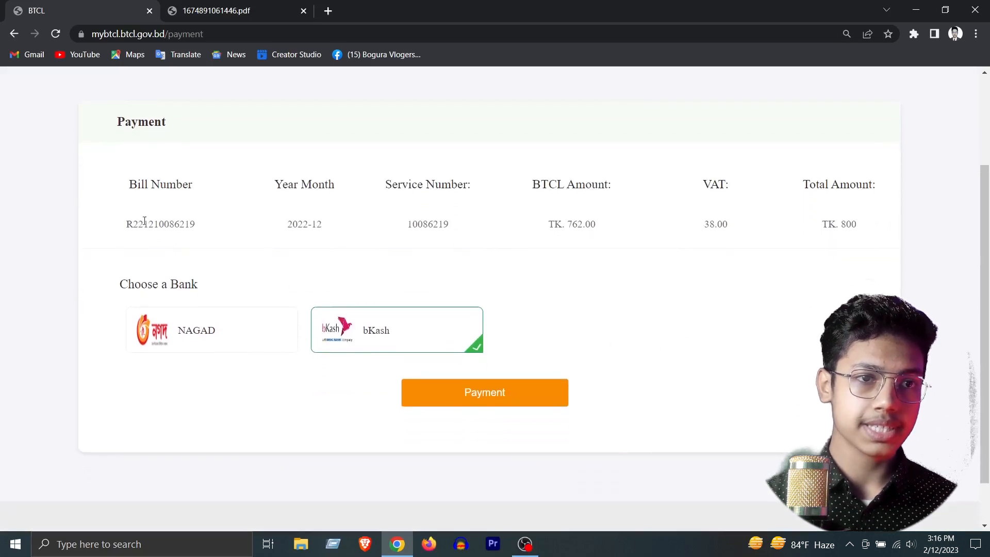
Check the bill's TK. 762.00 amount, 38.00 VAT and TK. 800 total, then proceed to bKash.
left_click_drag(219, 222, 125, 222)
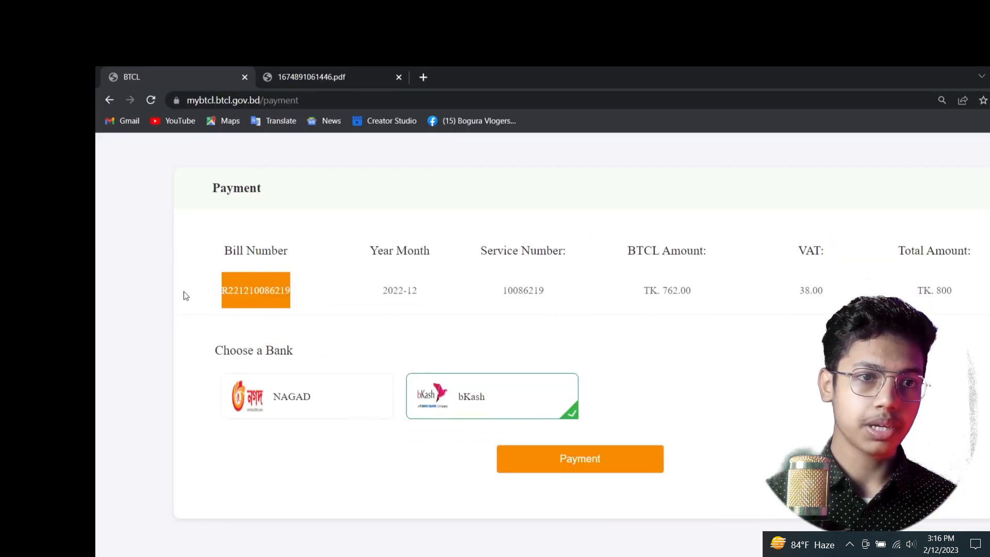
left_click(340, 289)
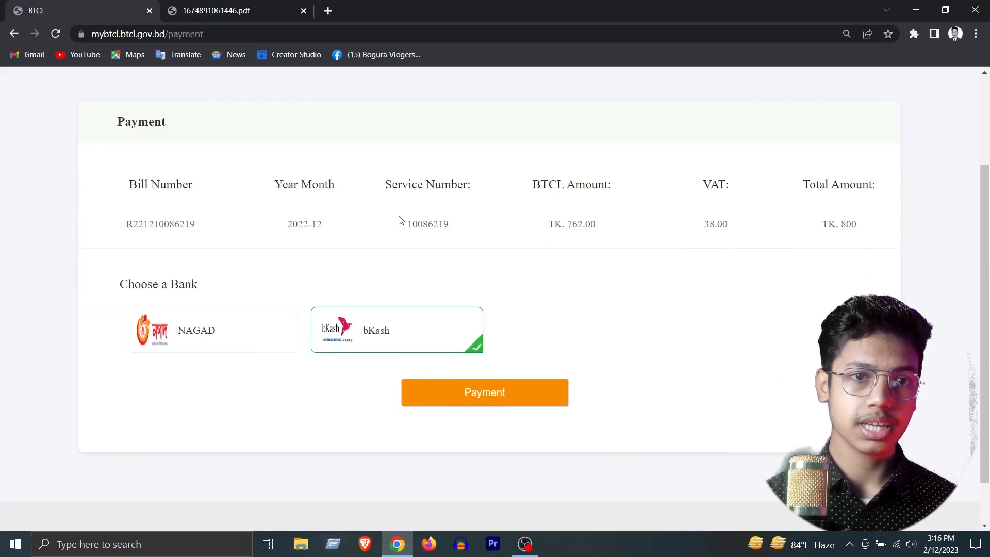
left_click_drag(400, 222, 452, 227)
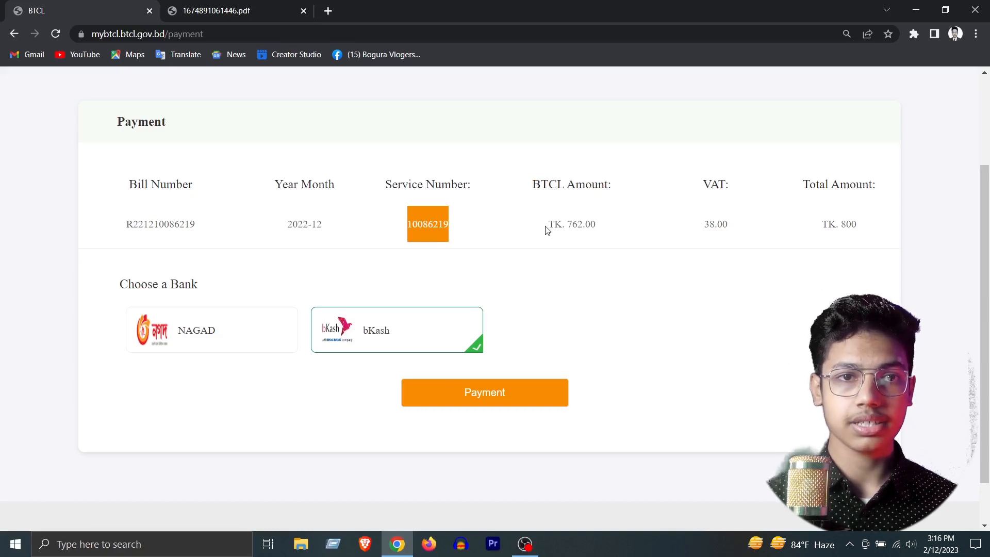
left_click_drag(547, 230, 620, 230)
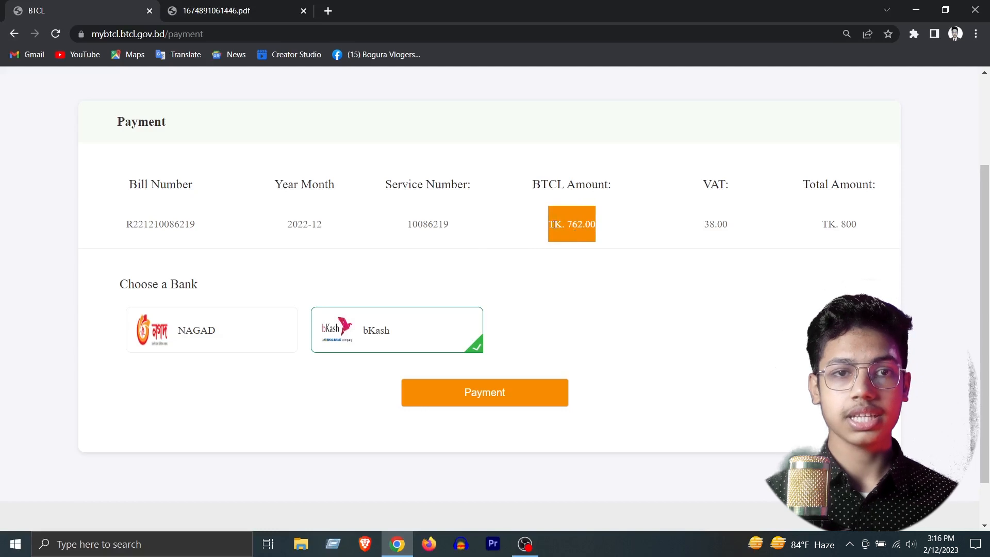
left_click(767, 235)
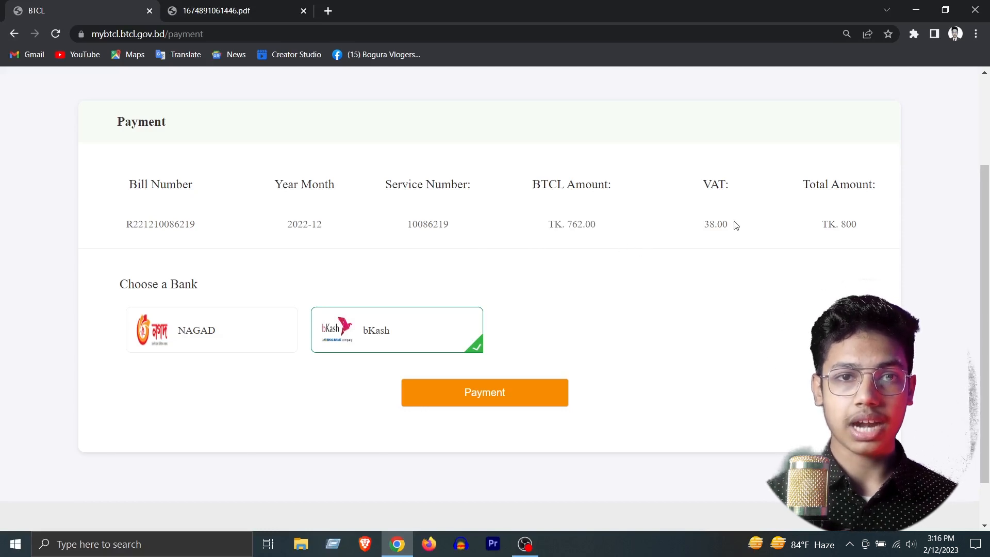
left_click_drag(736, 226, 704, 228)
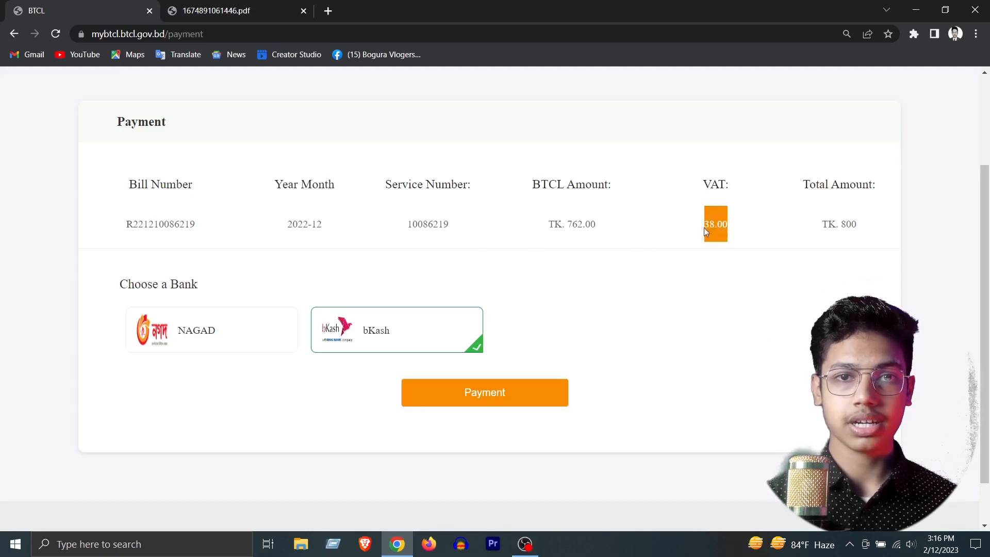
left_click_drag(820, 230, 852, 224)
left_click(668, 324)
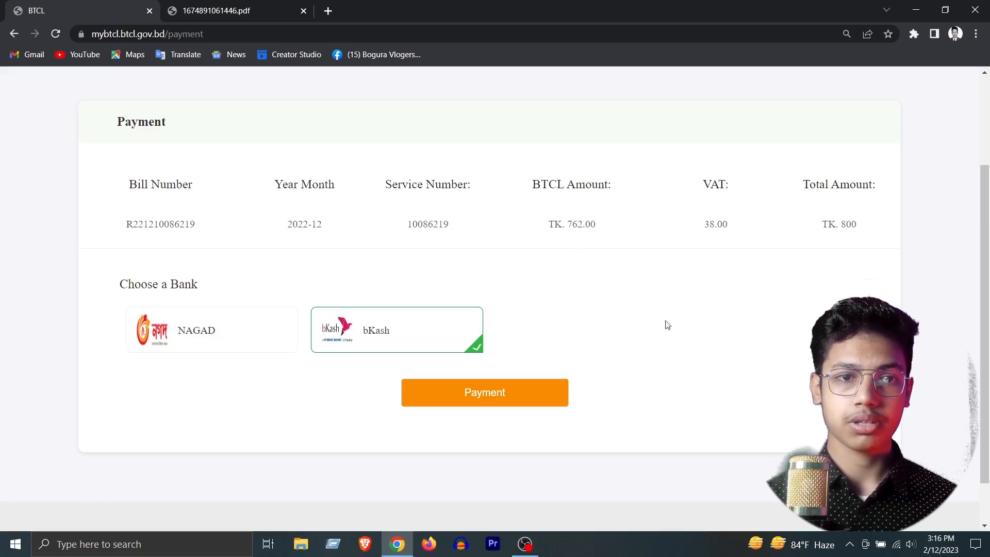
left_click(532, 397)
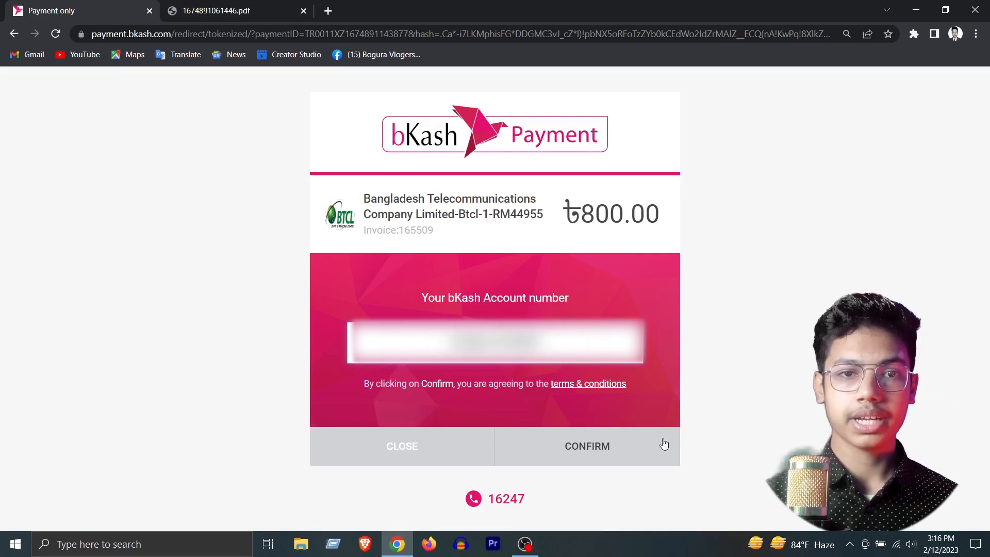
Submit the bKash account number, then paste and confirm the SMS verification code for the ৳800.00 payment.
left_click(593, 453)
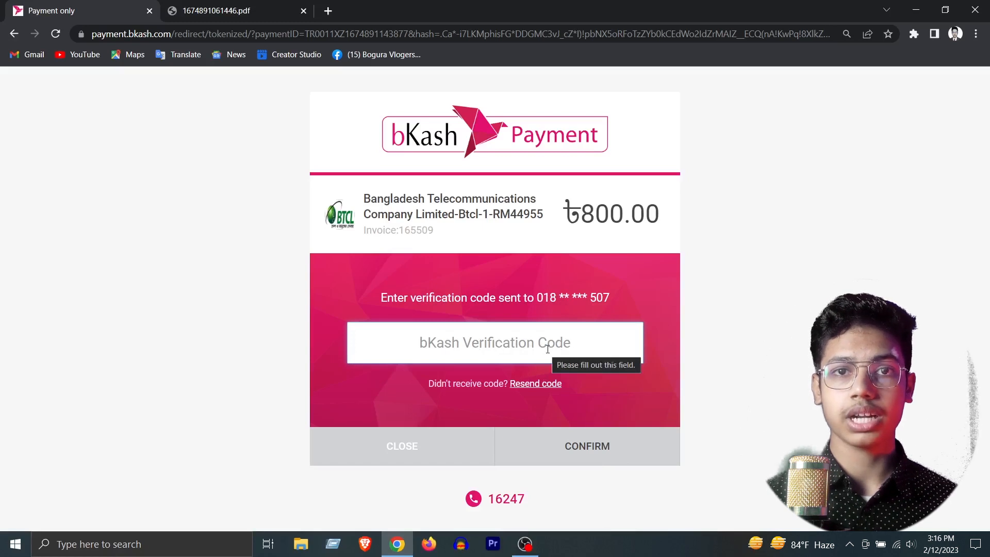
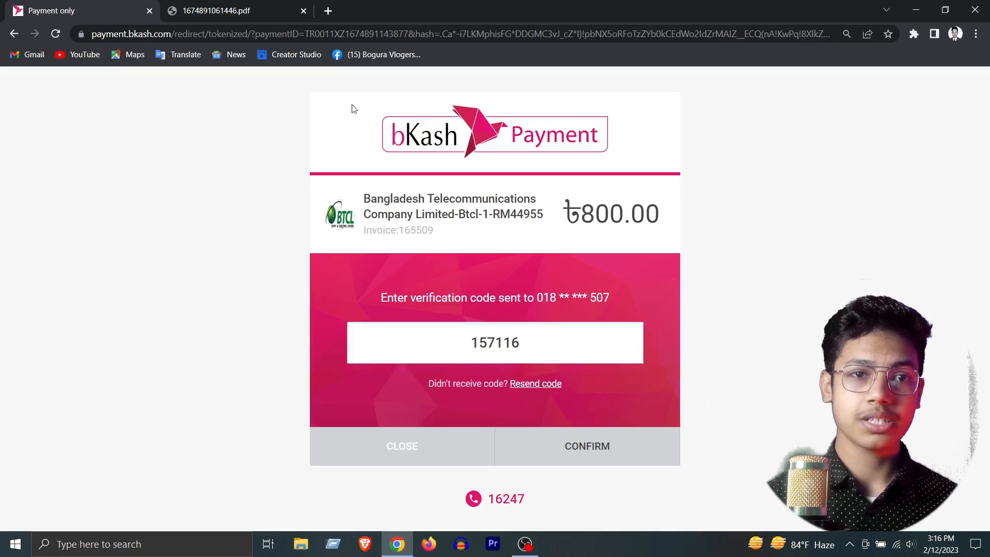
left_click_drag(353, 106, 783, 283)
left_click(787, 365)
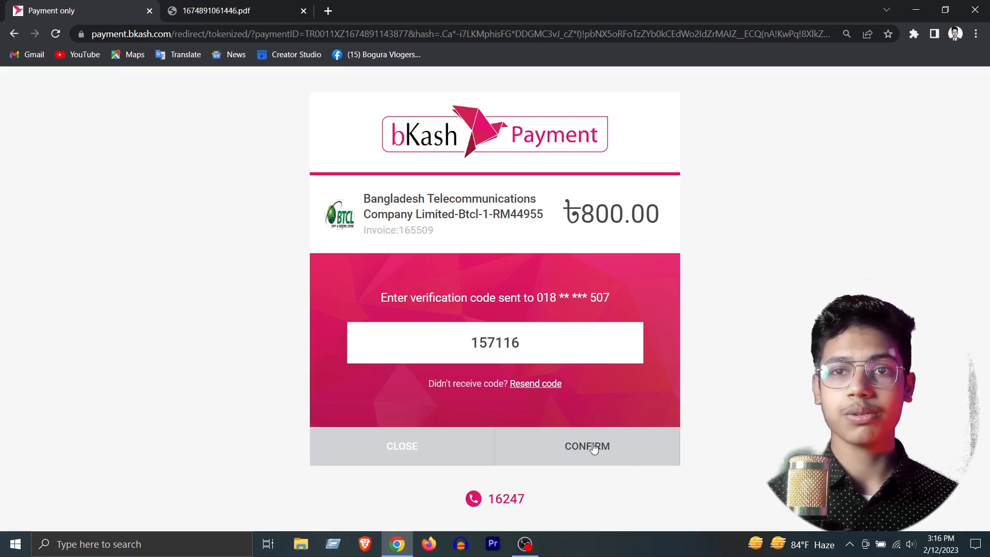
left_click(595, 447)
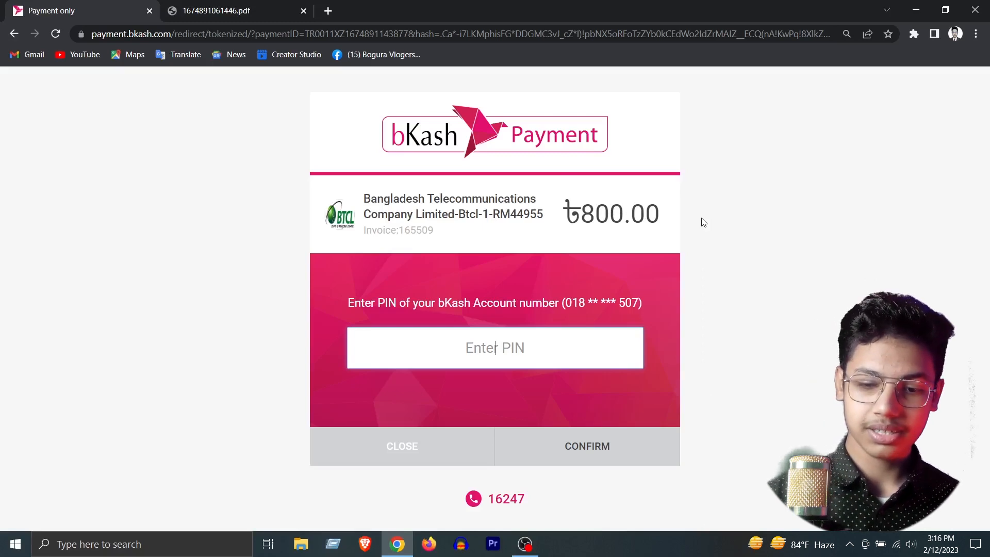
Enter the bKash PIN and submit it to authorise the ৳800.00 payment.
type("*****")
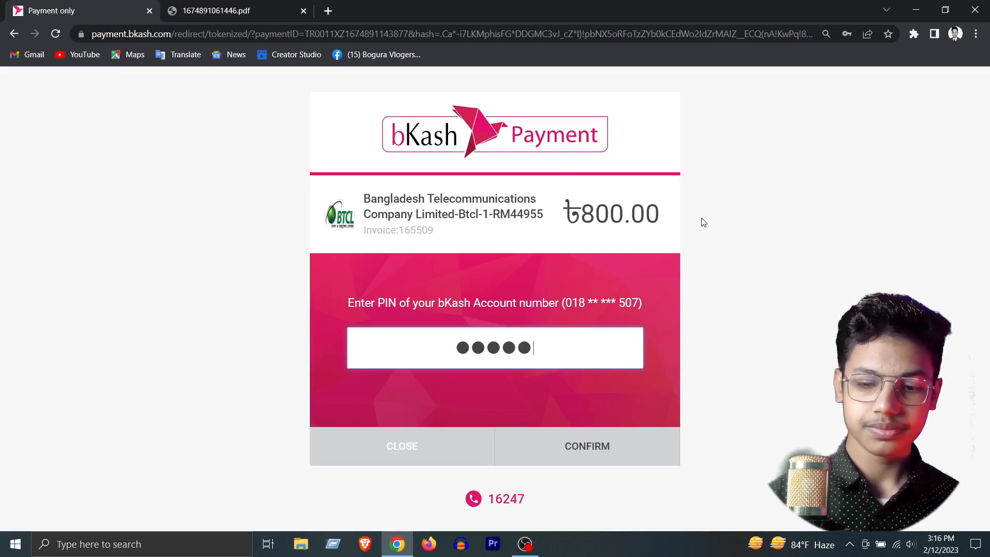
key("Return")
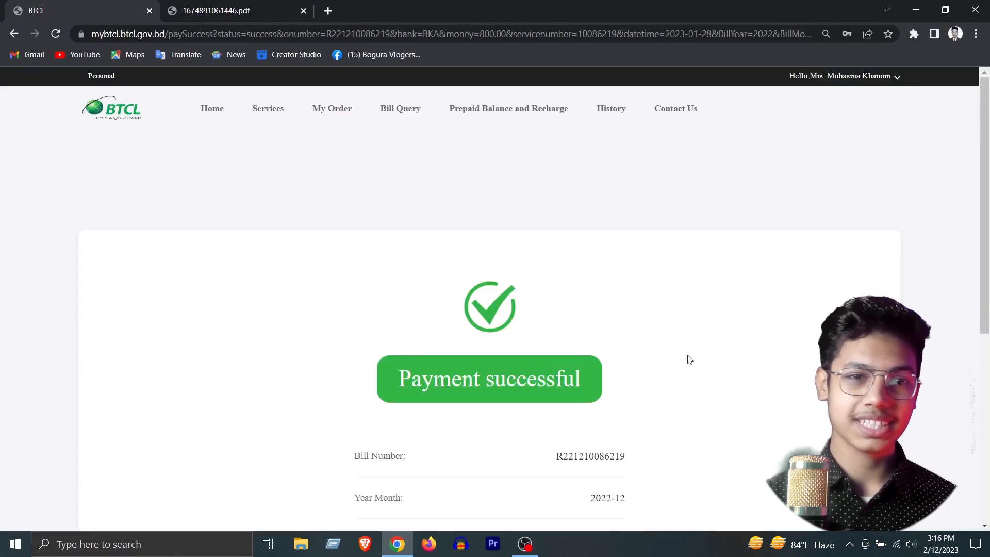
Scroll the Payment successful receipt and check the paid bill number and service number.
scroll(647, 366, "down", 5)
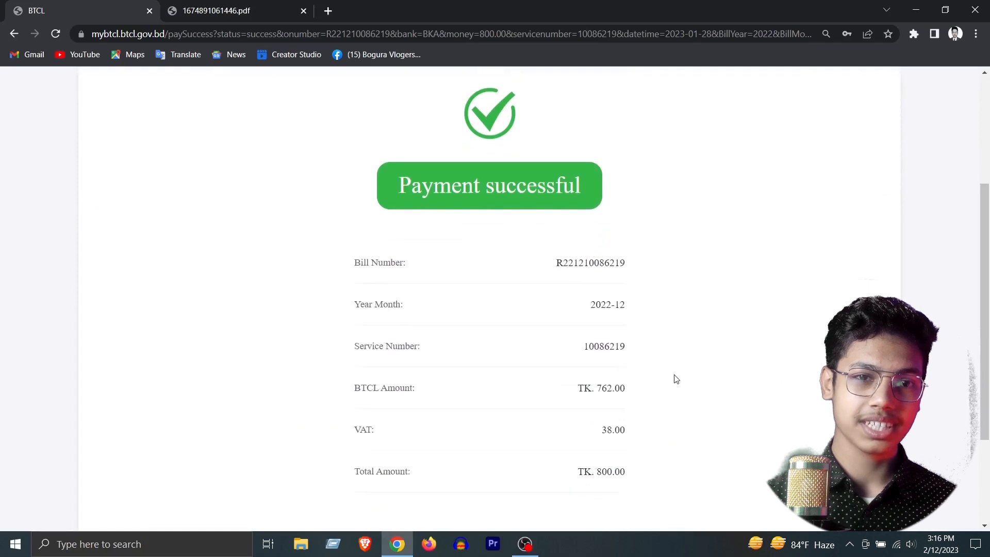
scroll(654, 394, "up", 1)
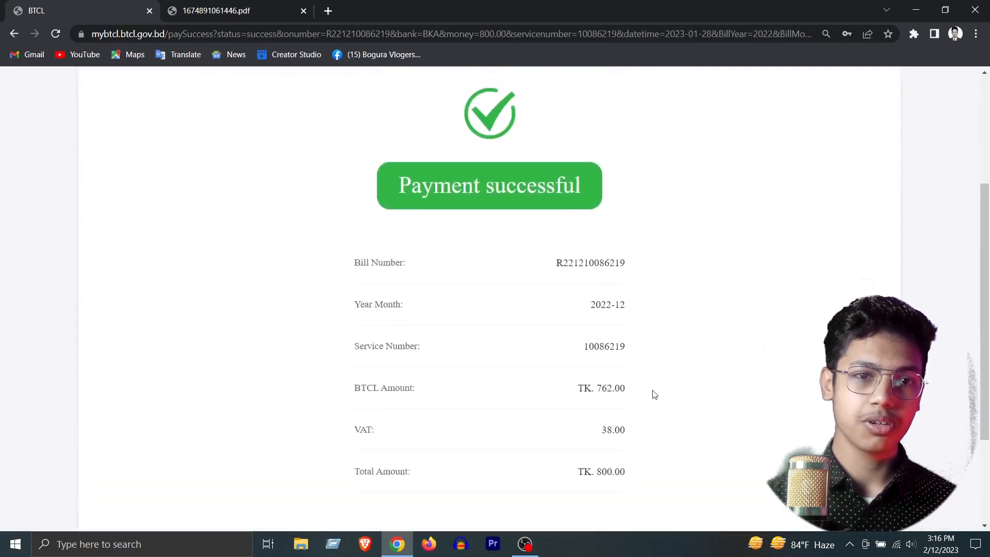
scroll(654, 395, "up", 4)
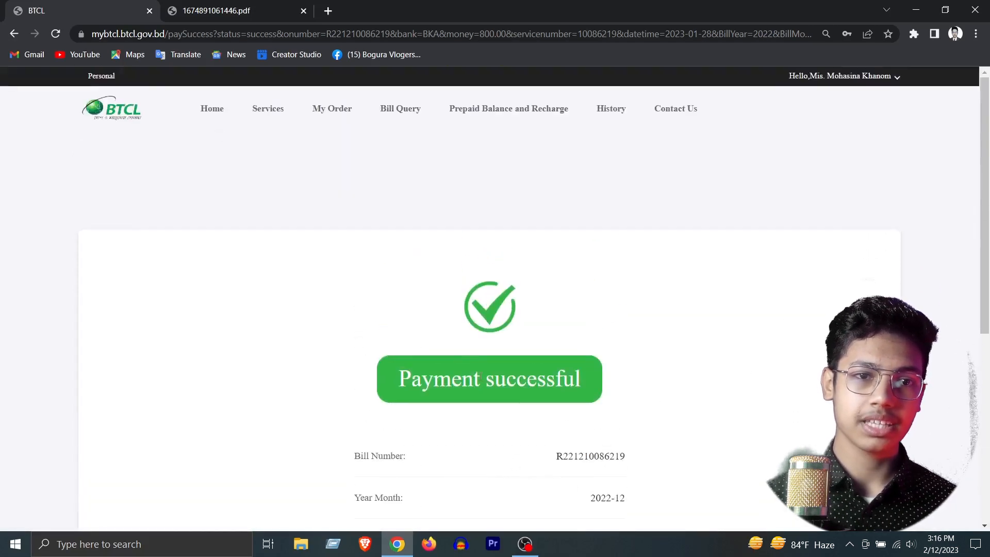
scroll(676, 366, "down", 5)
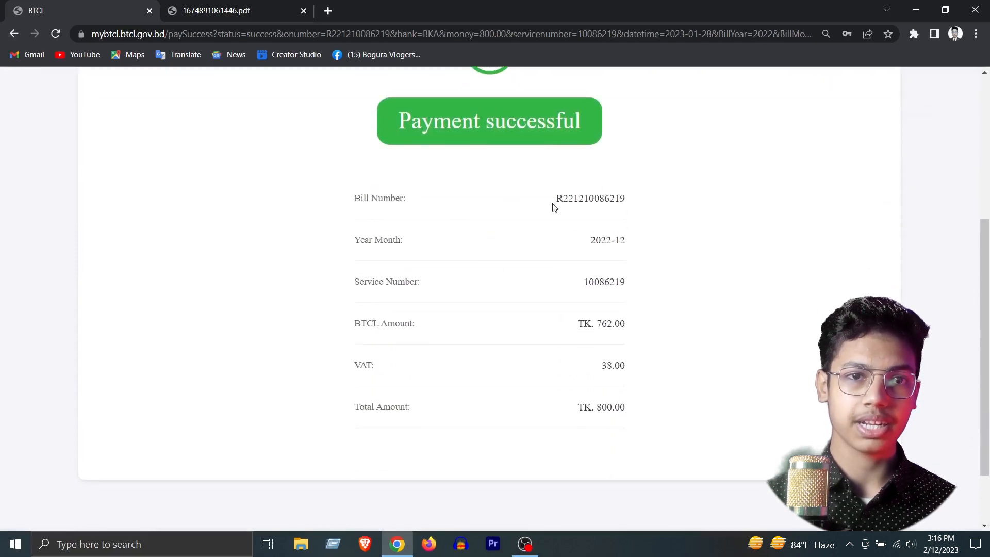
left_click_drag(553, 207, 630, 212)
left_click(635, 214)
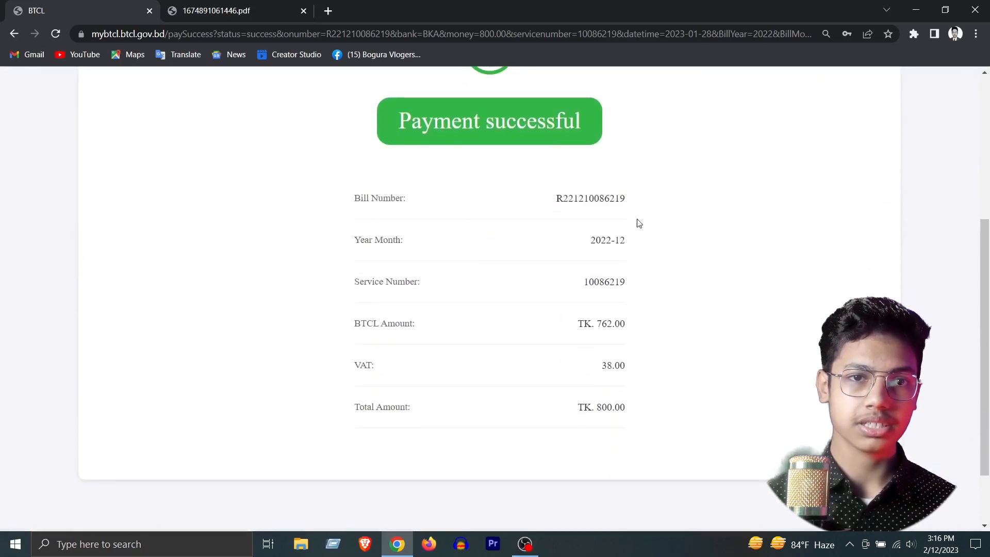
left_click_drag(626, 253, 688, 289)
left_click(689, 290)
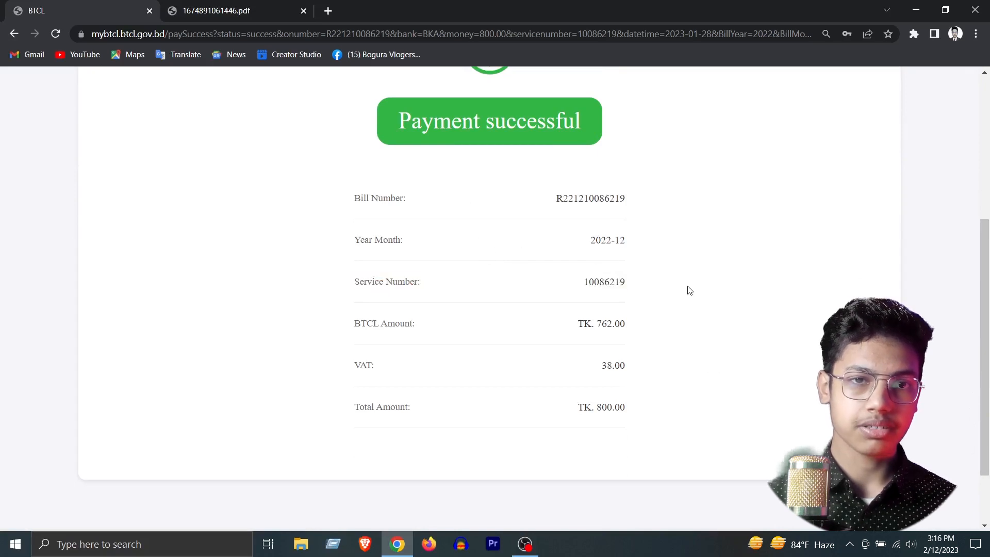
Check the receipt's TK. 762.00 BTCL amount, 38.00 VAT and TK. 800.00 total rows.
left_click_drag(347, 320, 721, 316)
left_click_drag(355, 360, 631, 367)
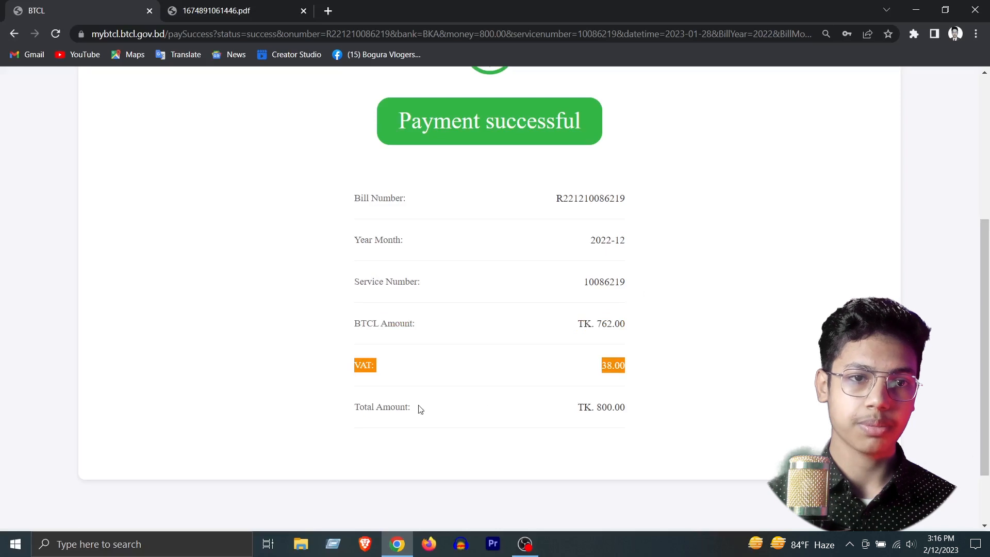
left_click_drag(351, 411, 662, 413)
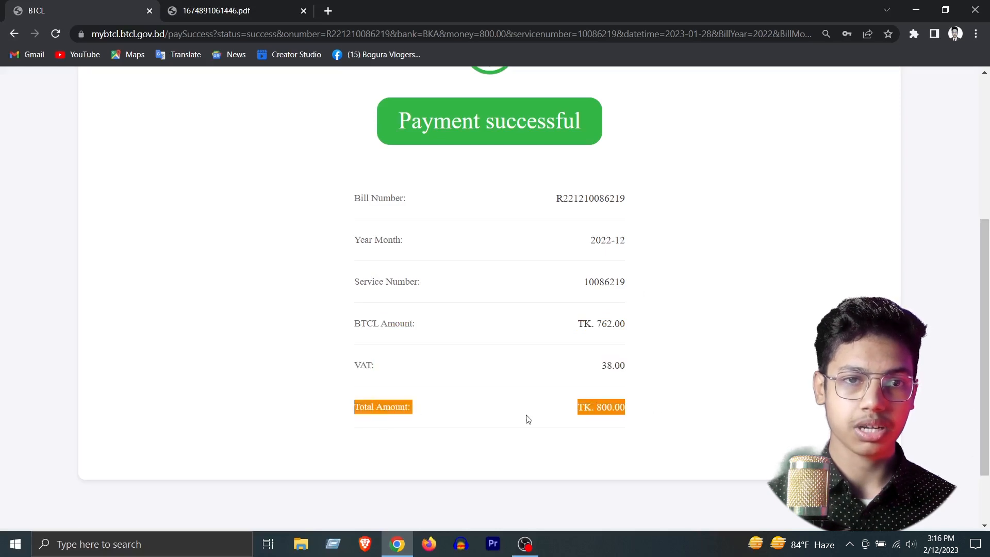
left_click(596, 410)
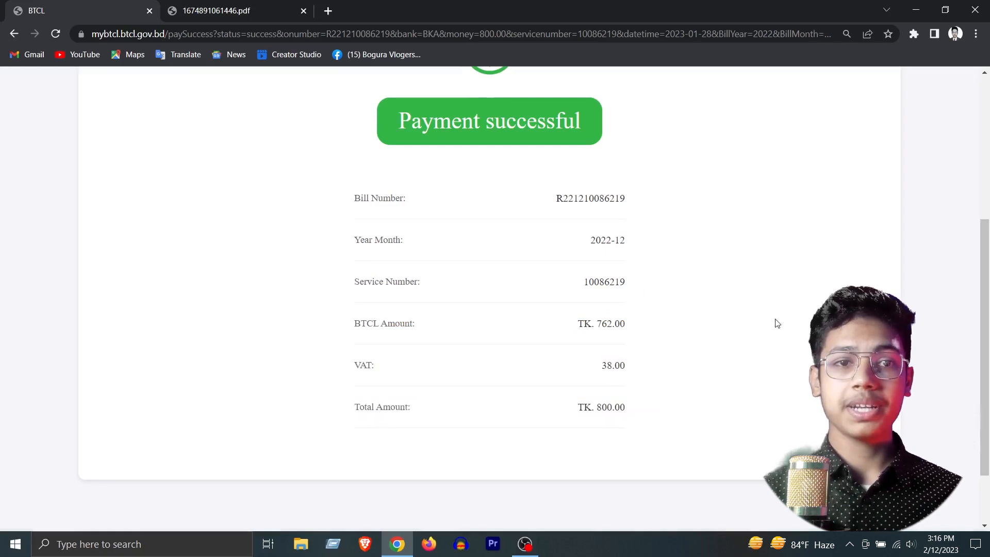
scroll(728, 336, "up", 3)
scroll(750, 303, "down", 1)
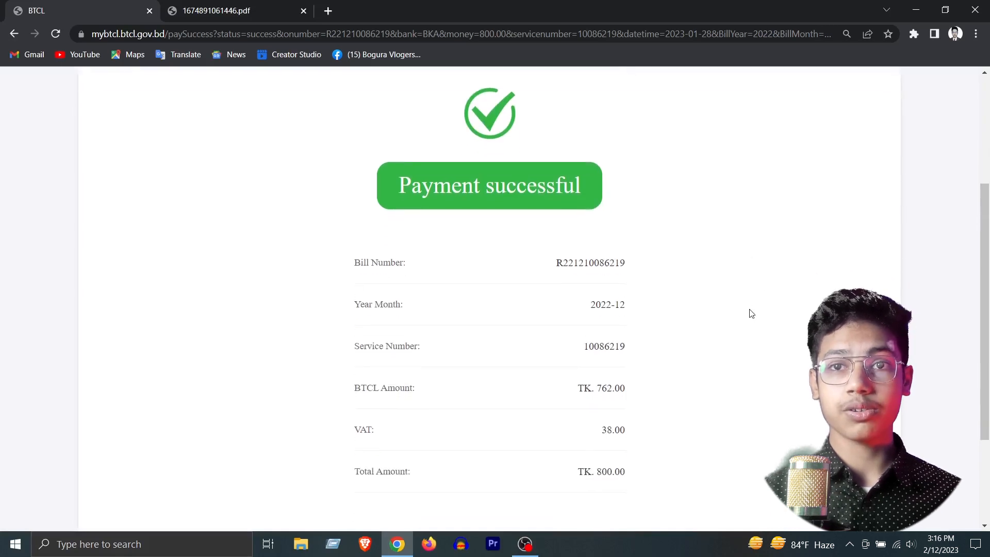
scroll(750, 313, "up", 4)
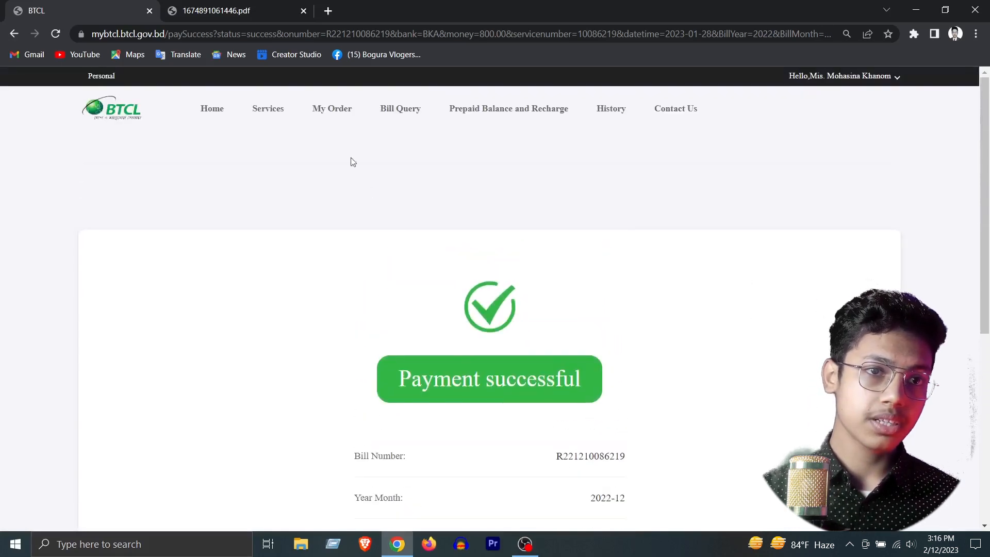
Reopen Bill Query > Bill Payment and confirm the two remaining bills: 800 for 1/2023 and 413 for 9/2022.
mouse_move(398, 118)
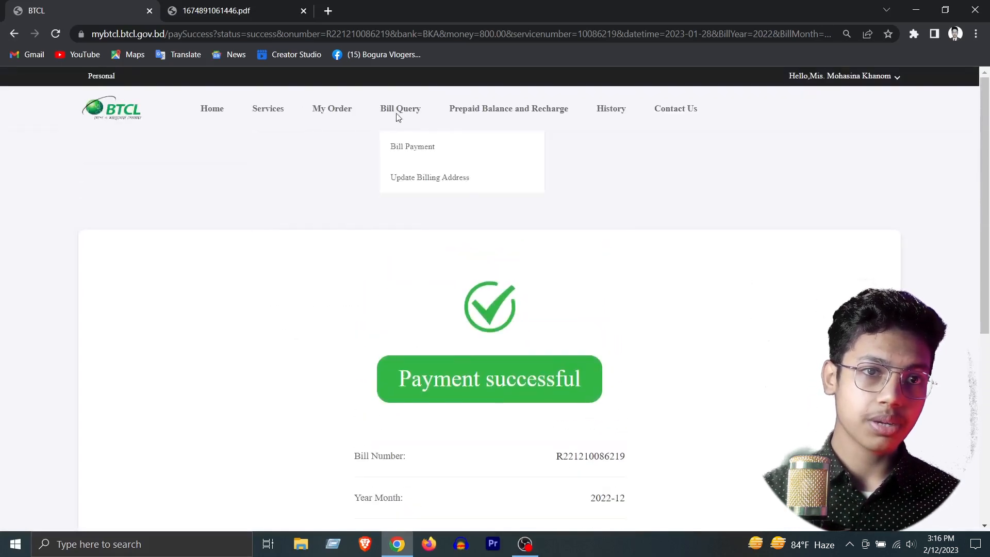
left_click(410, 155)
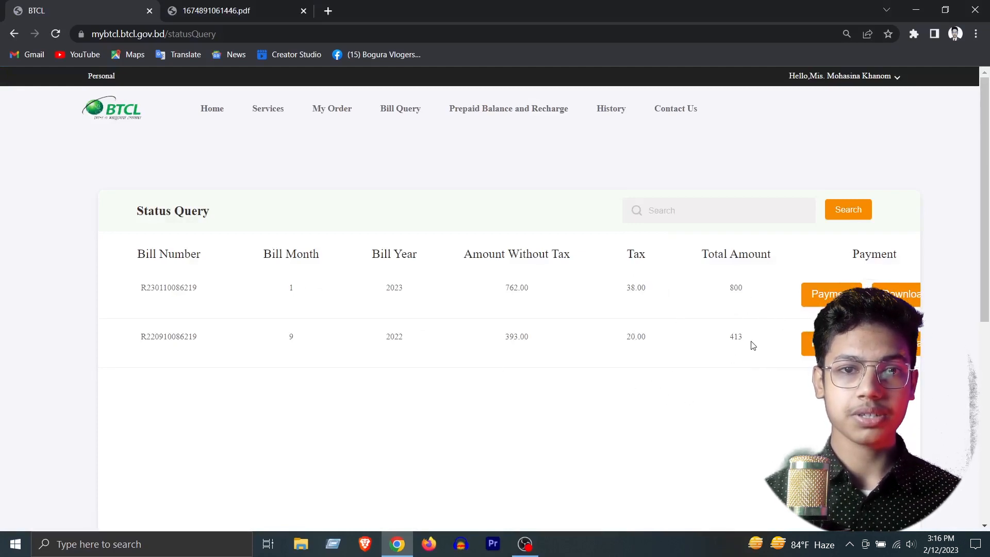
left_click_drag(727, 339, 762, 338)
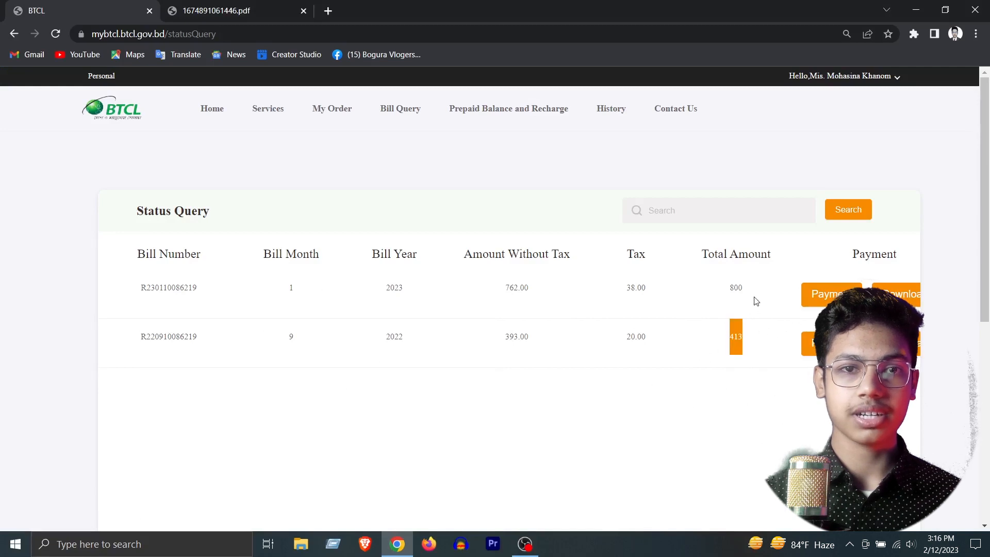
left_click_drag(756, 300, 713, 288)
left_click(762, 383)
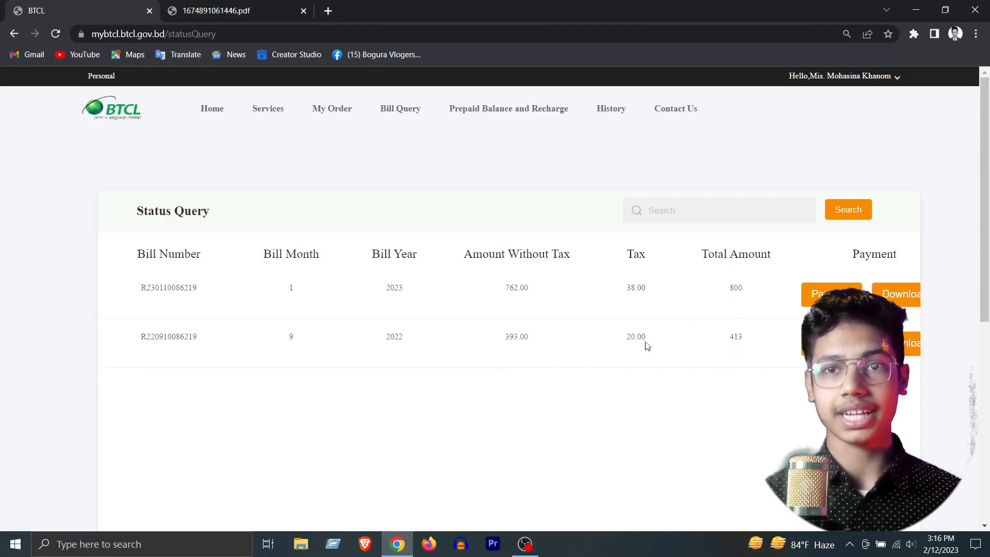